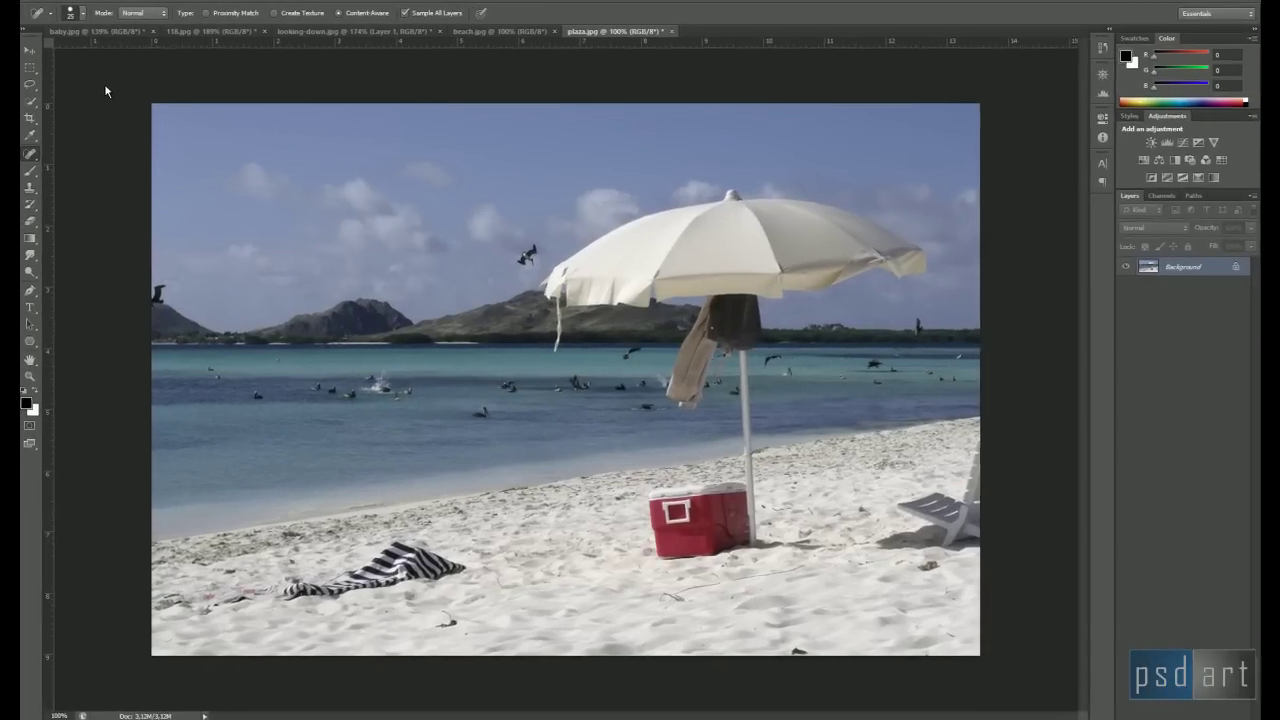
Switch from the Spot Healing Brush to the Lasso tool with L
key(l)
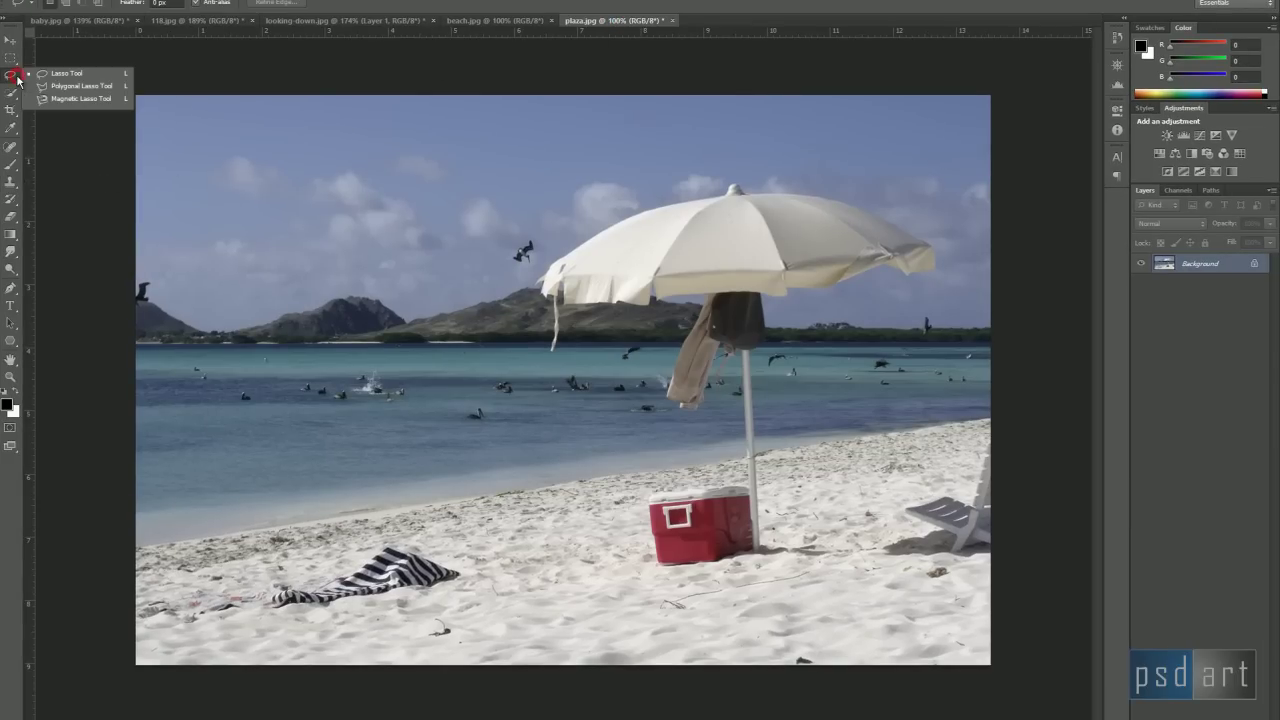
Draw a loose freehand Lasso outline around the striped towel and its shadow
drag(17, 78, 62, 78)
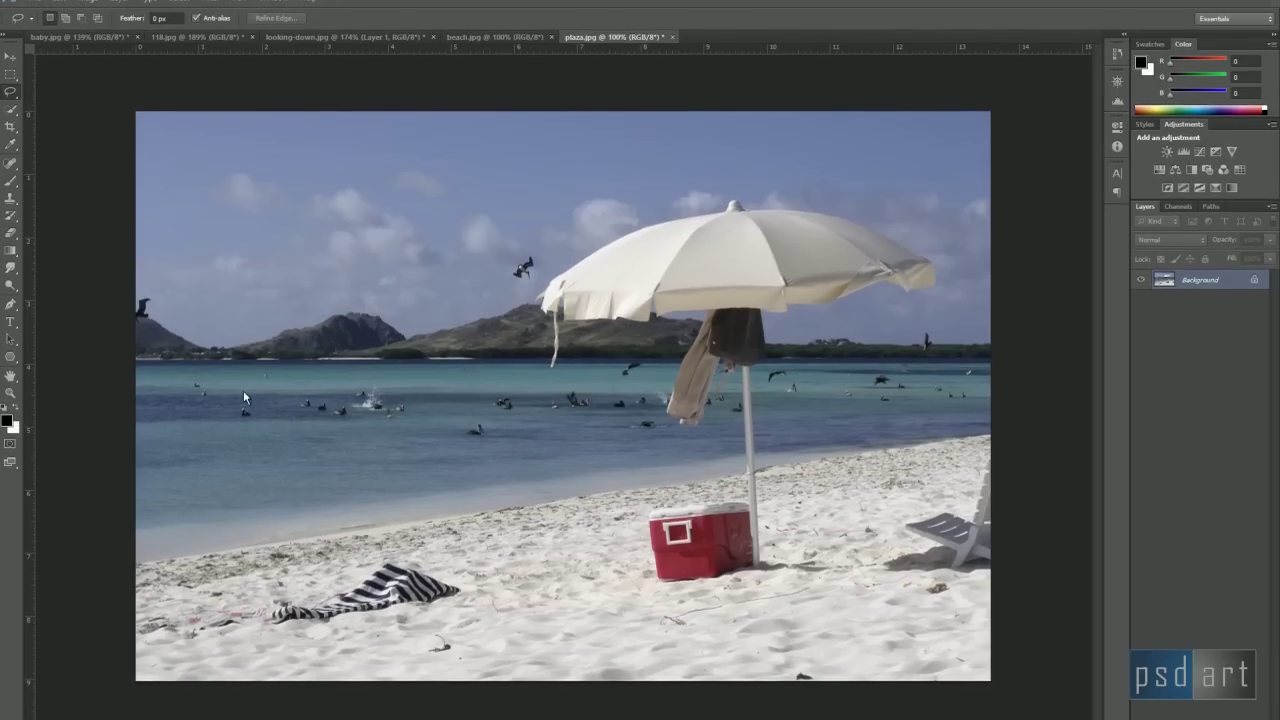
drag(289, 605, 186, 615)
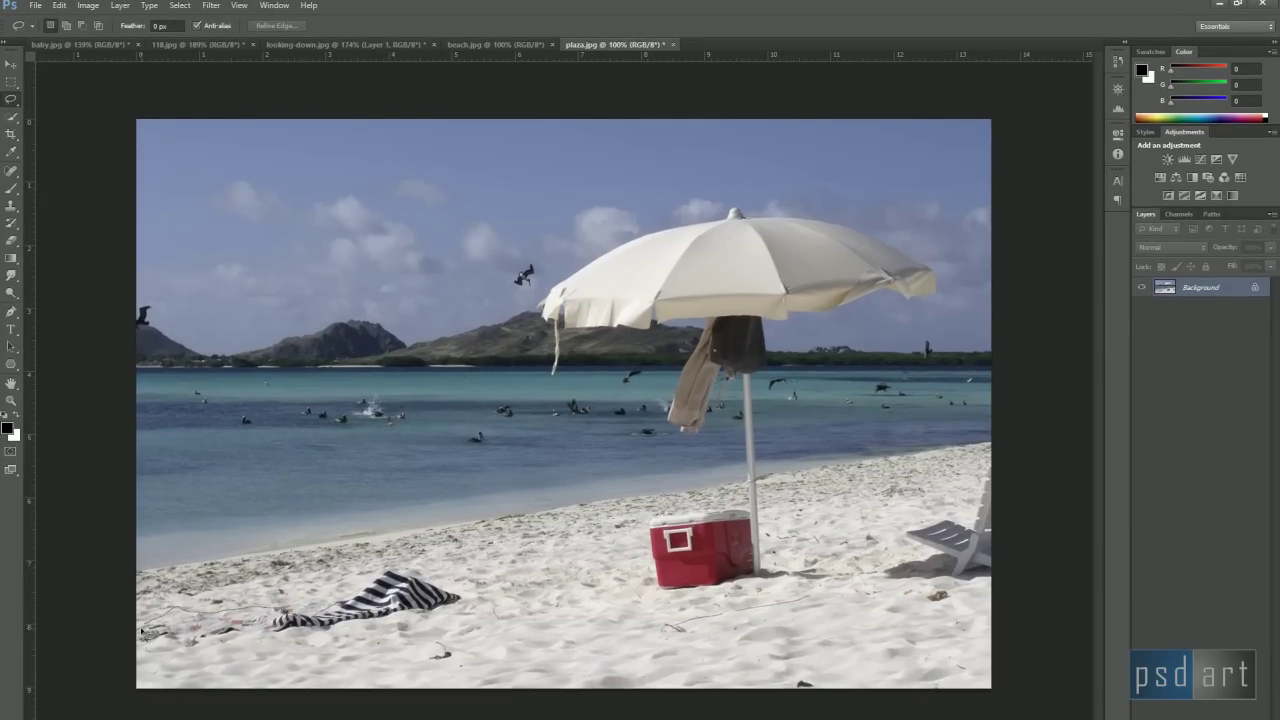
mouse_move(149, 655)
mouse_down()
mouse_move(373, 637)
mouse_move(465, 608)
mouse_move(406, 573)
mouse_move(300, 600)
mouse_up()
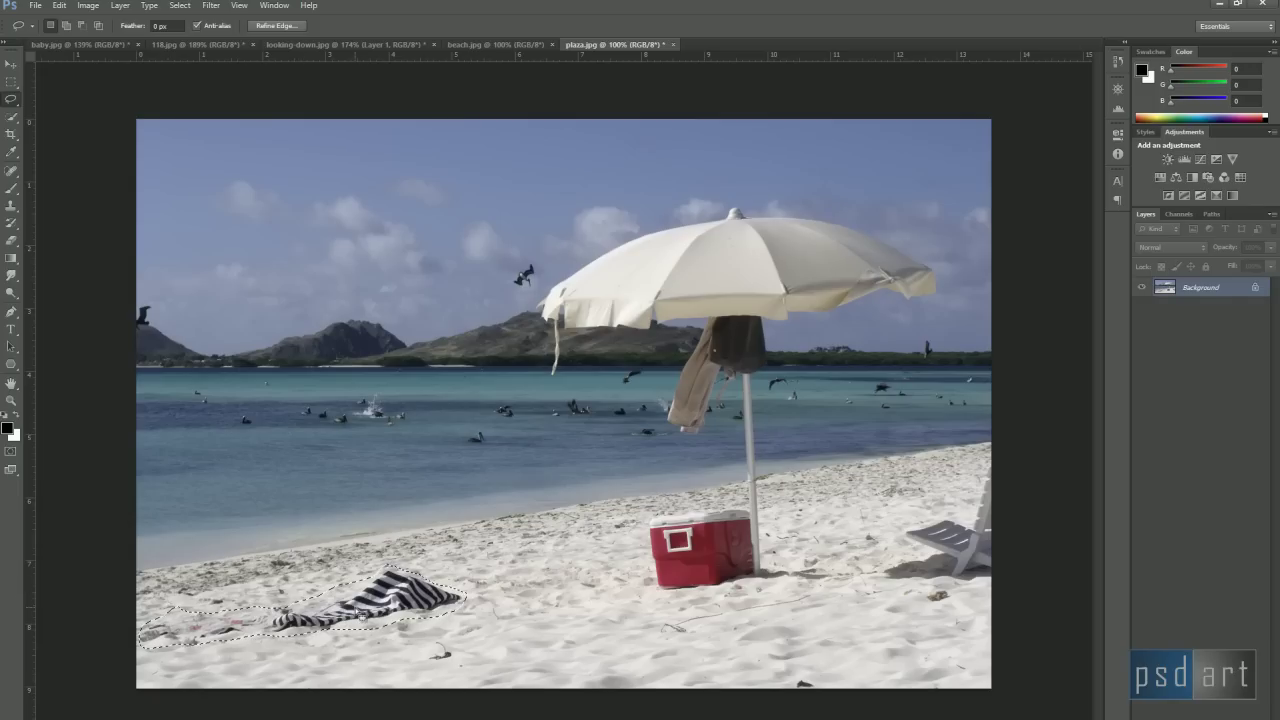
Content-Aware Fill the towel selection at Normal mode, 100% opacity, then deselect
click(58, 7)
click(174, 192)
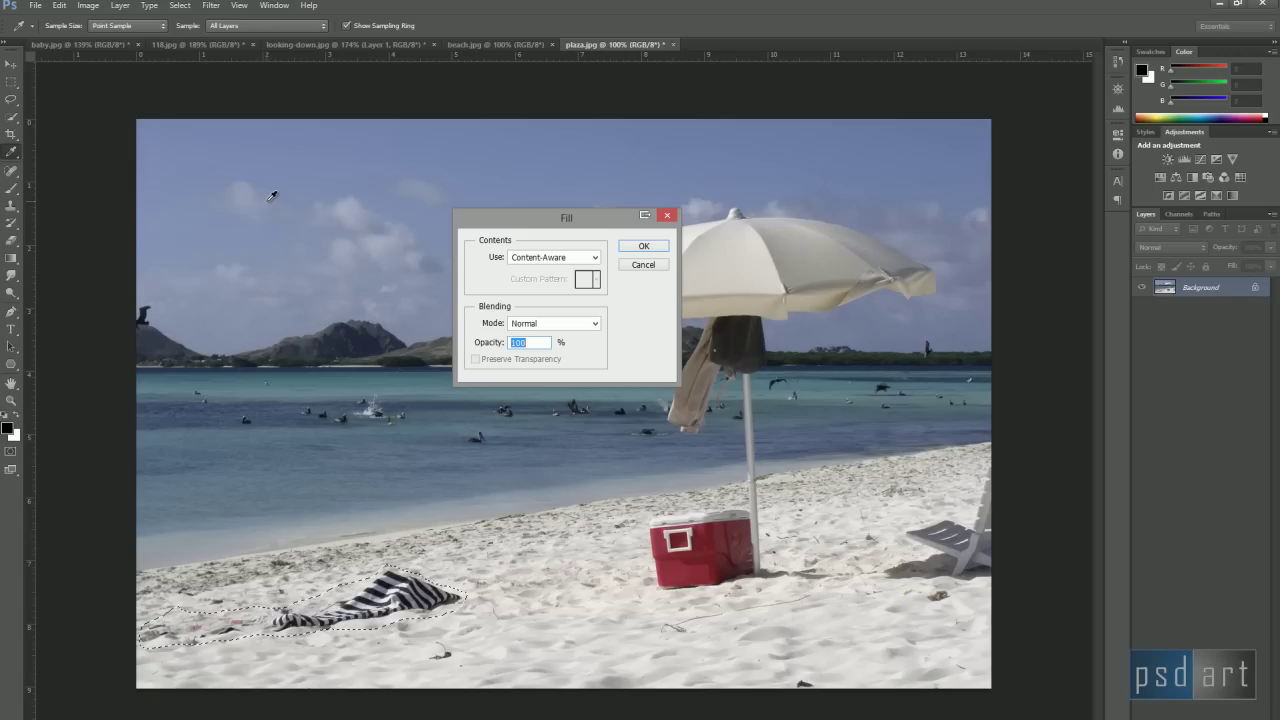
click(630, 248)
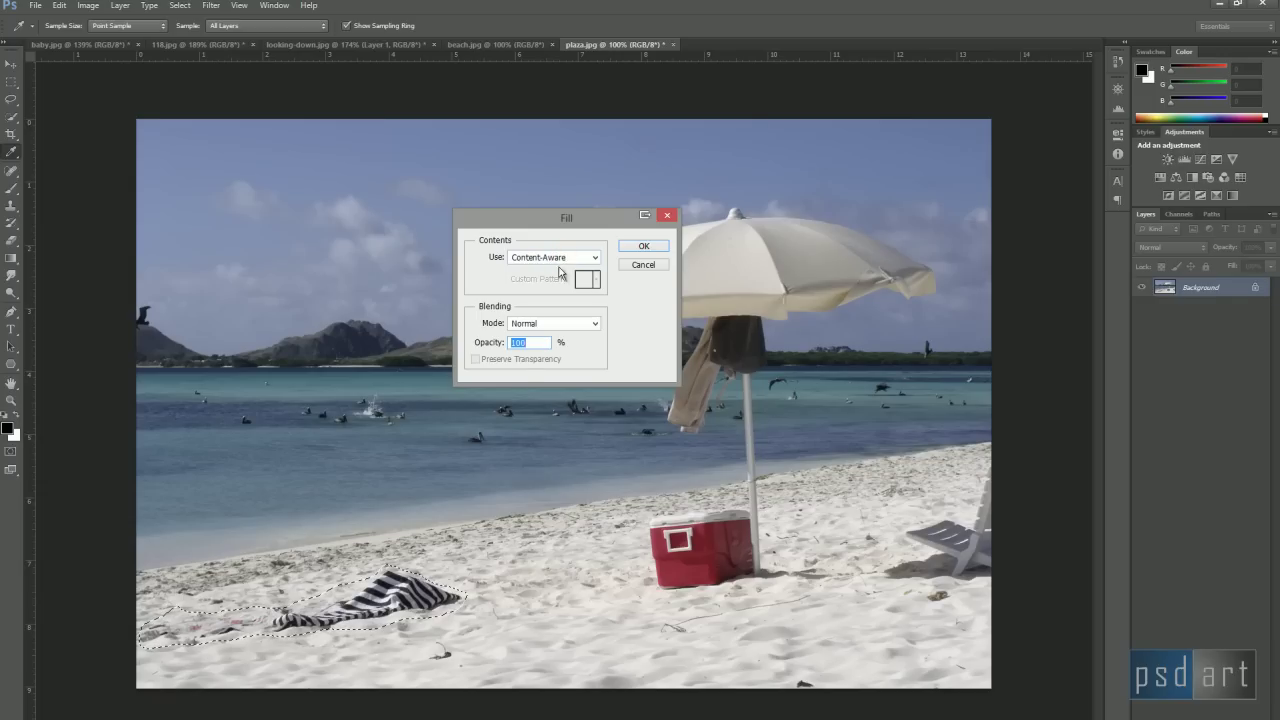
click(560, 256)
click(560, 256)
click(560, 256)
click(541, 310)
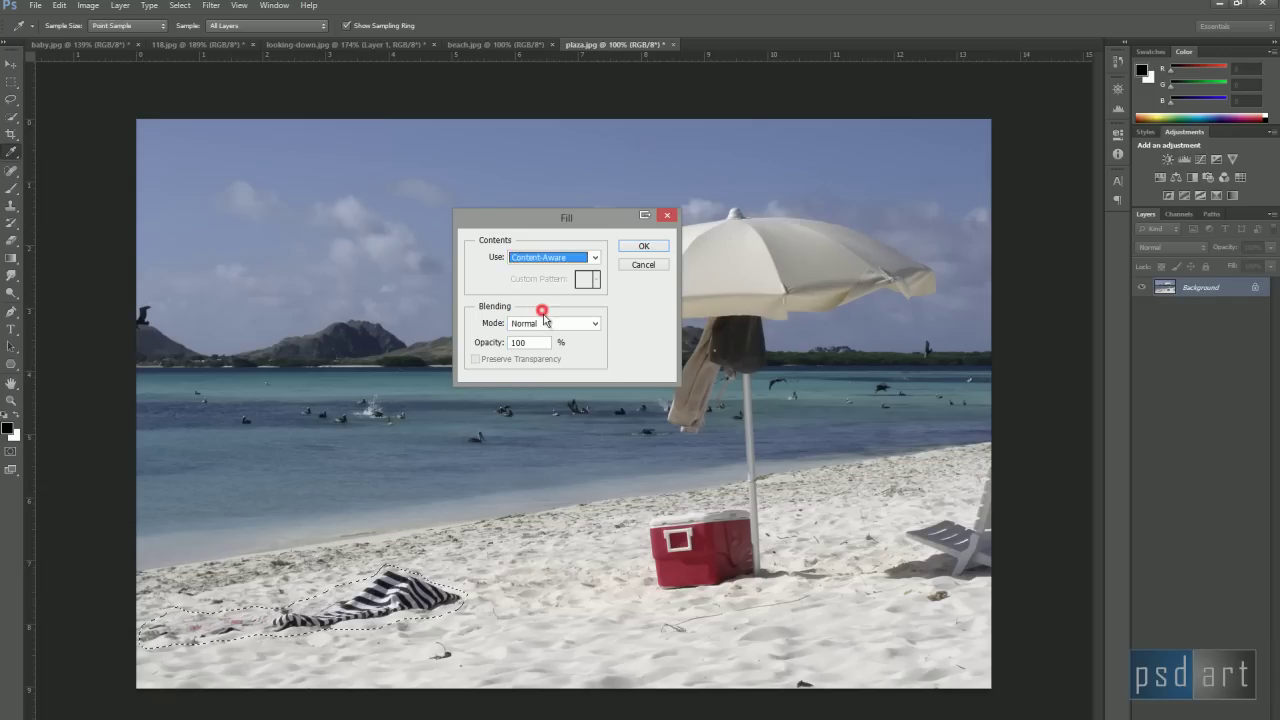
click(650, 247)
key(ctrl+d)
drag(488, 596, 285, 588)
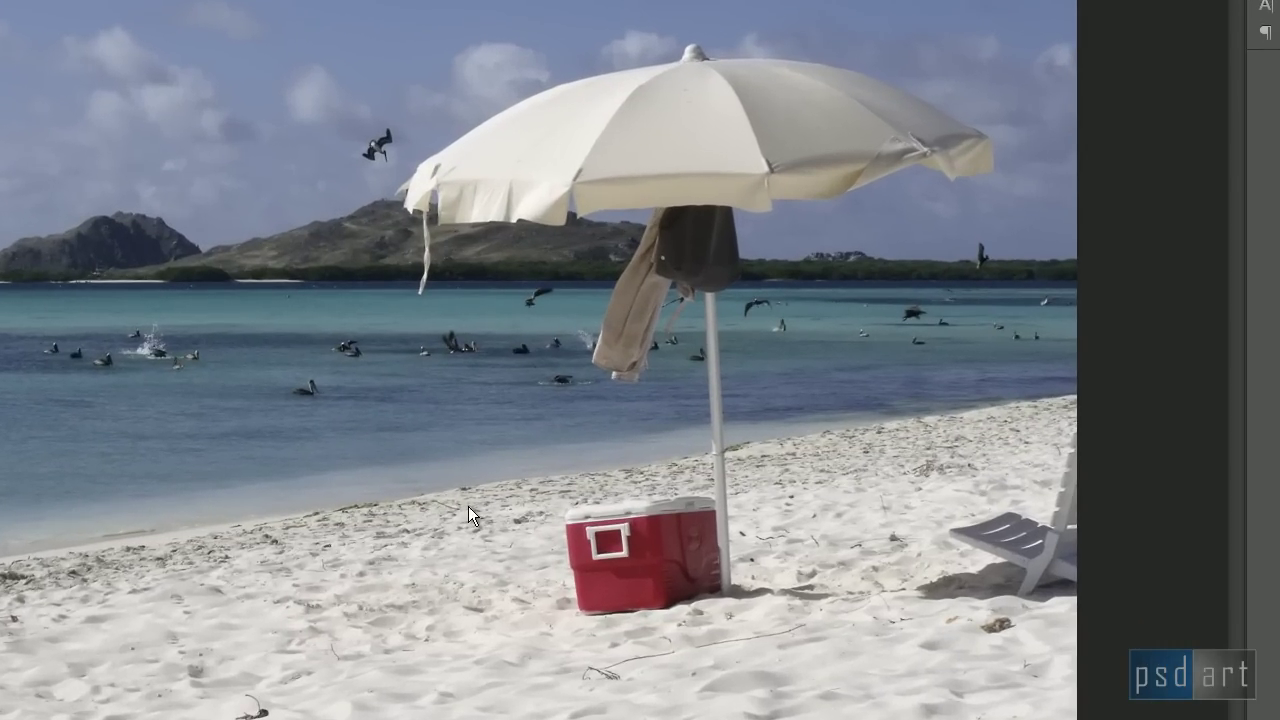
Lasso a single outline around the red cooler, umbrella, hanging cloth and pole
click(468, 506)
mouse_move(557, 507)
mouse_down()
mouse_move(609, 625)
mouse_move(737, 535)
mouse_move(729, 339)
mouse_move(807, 210)
mouse_move(1015, 172)
mouse_move(986, 127)
mouse_move(845, 56)
mouse_move(678, 36)
mouse_move(547, 77)
mouse_move(436, 136)
mouse_move(390, 225)
mouse_move(415, 305)
mouse_move(450, 250)
mouse_move(634, 240)
mouse_move(583, 362)
mouse_move(608, 395)
mouse_move(635, 400)
mouse_move(665, 382)
mouse_move(699, 318)
mouse_move(701, 425)
mouse_up()
mouse_move(705, 476)
mouse_down()
mouse_move(690, 492)
mouse_move(558, 508)
mouse_up()
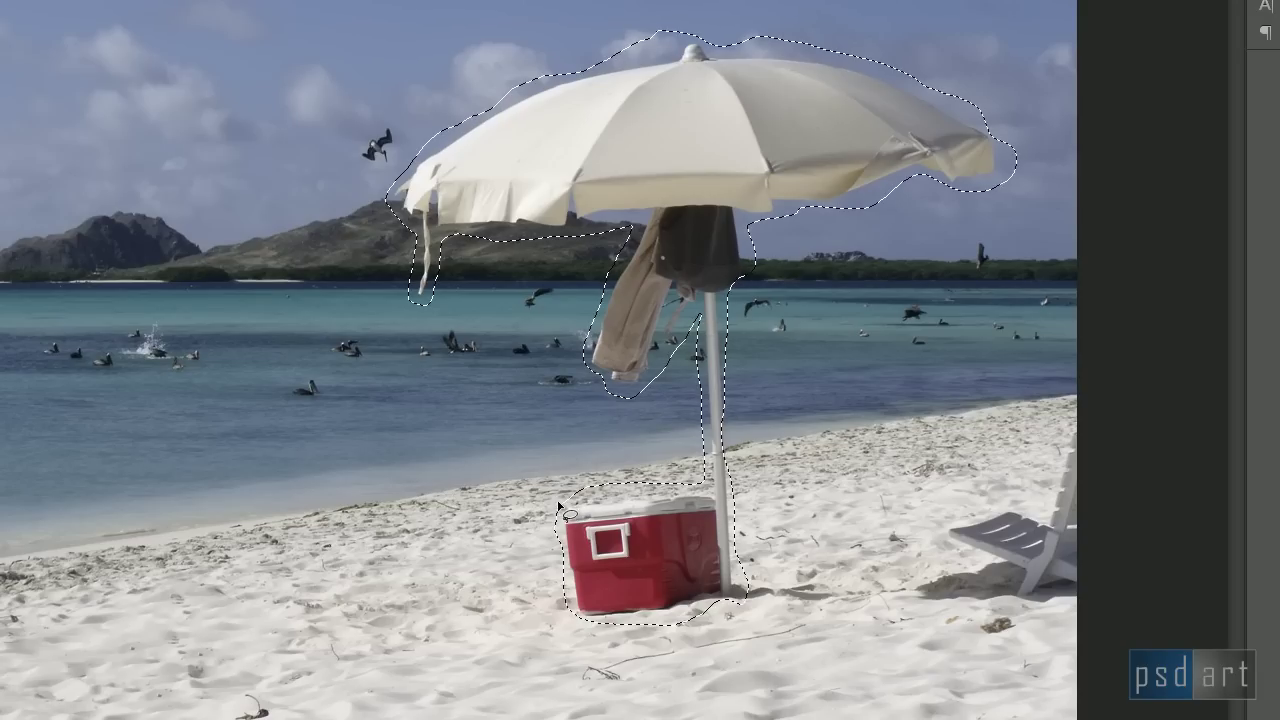
Content-Aware Fill the umbrella and cooler selection via Shift+Backspace, then deselect
key(shift+BackSpace)
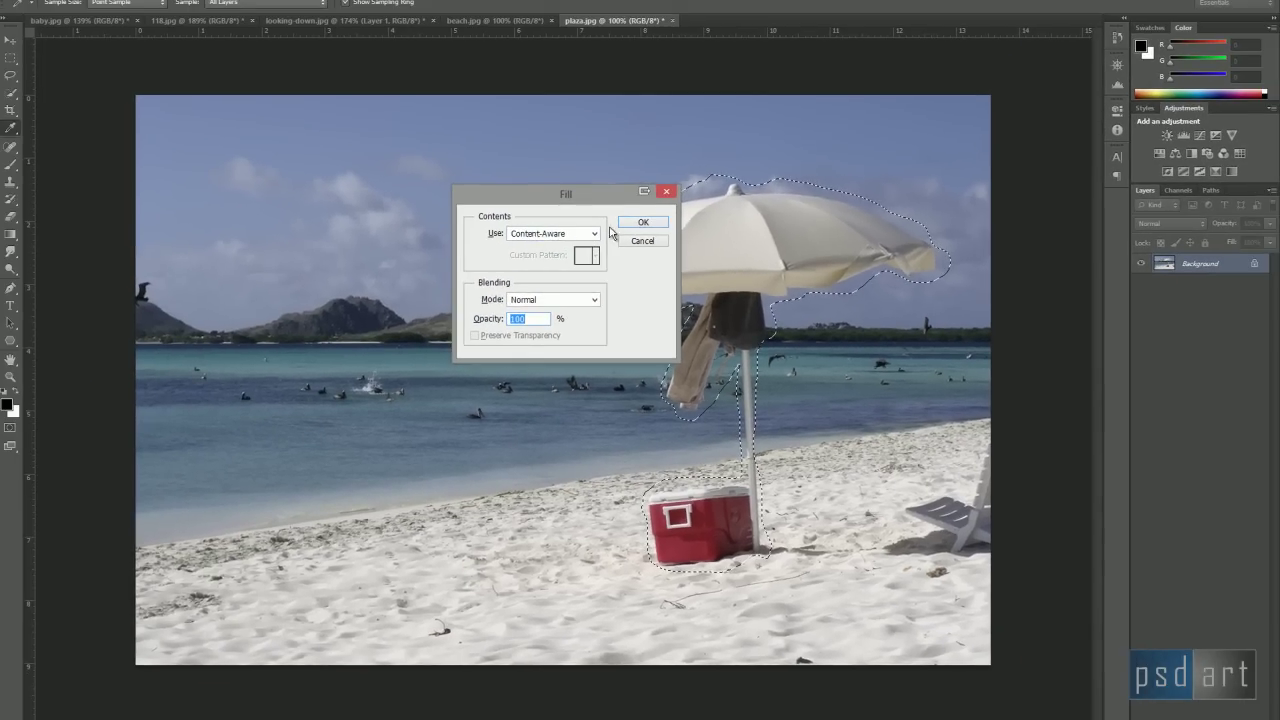
click(633, 224)
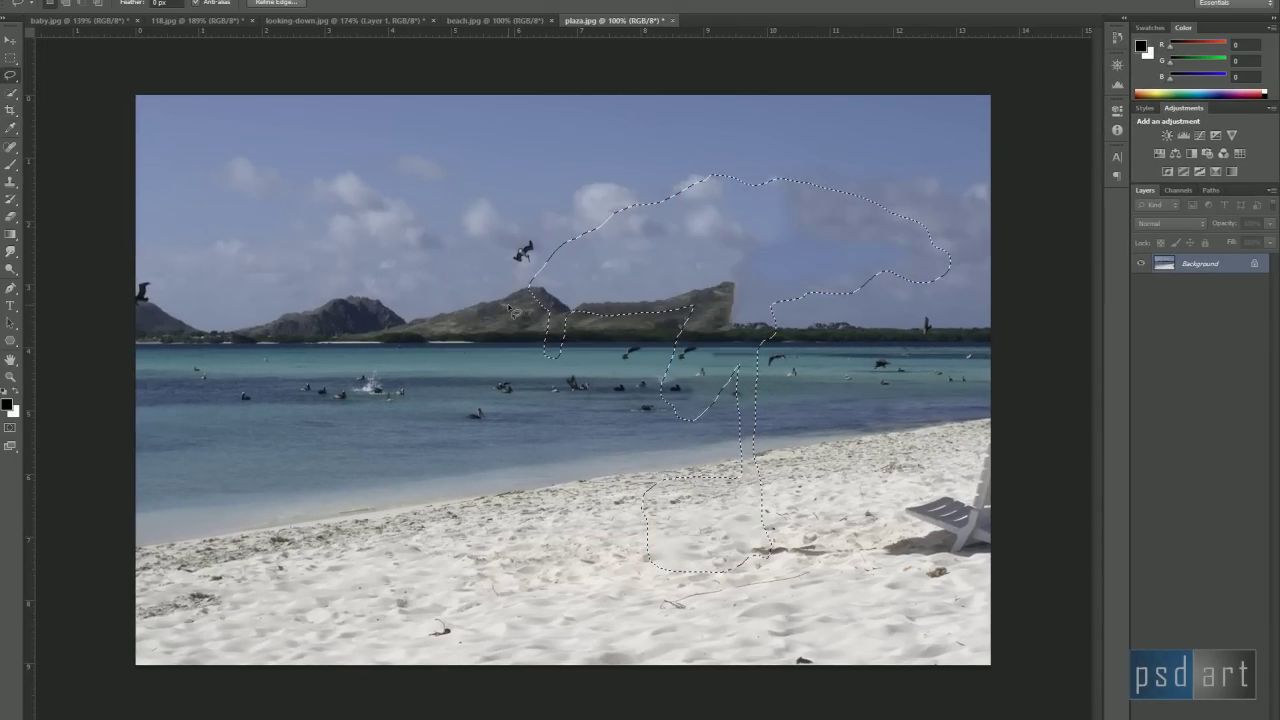
key(ctrl+d)
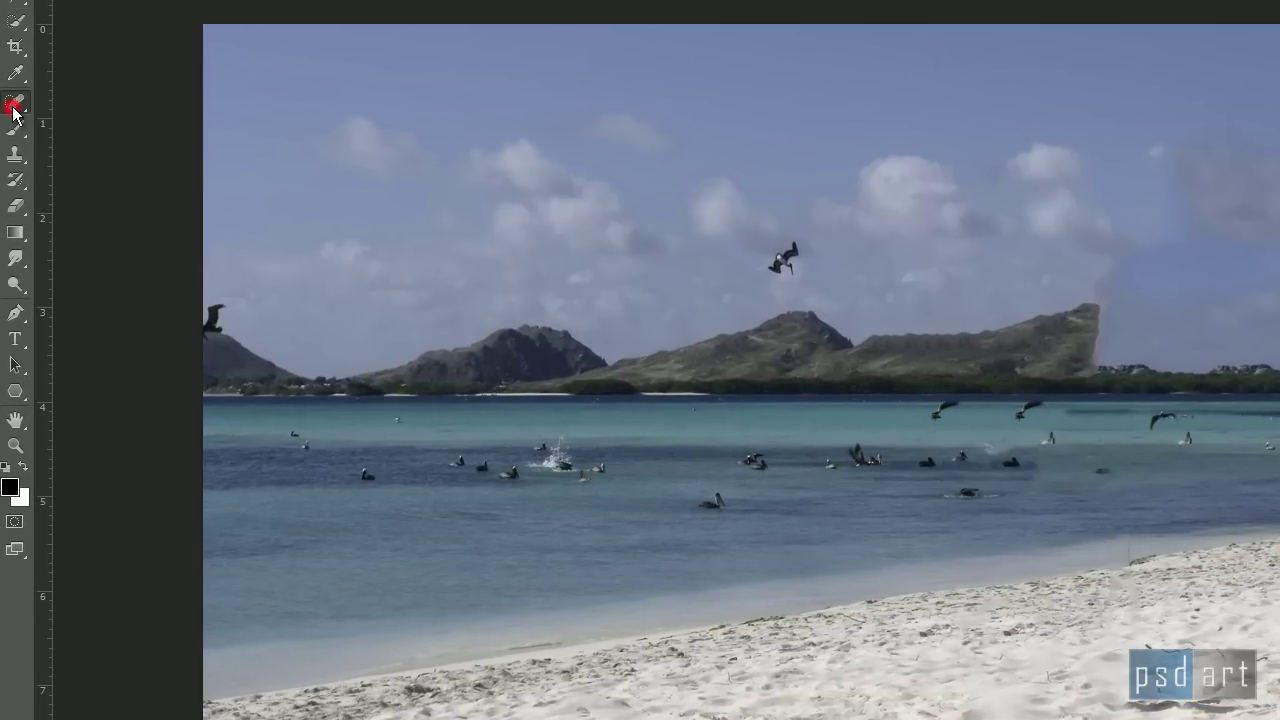
Switch to the Spot Healing Brush and heal the rock's jagged right edge
right_click(10, 146)
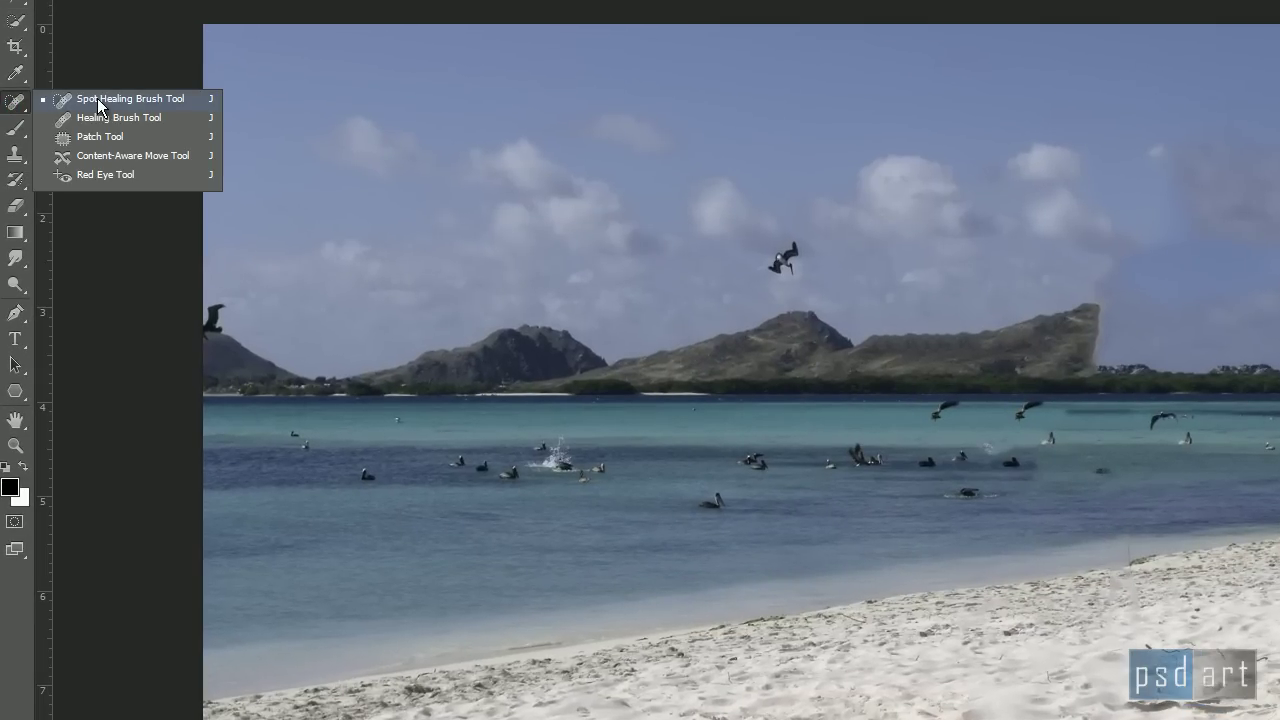
click(140, 100)
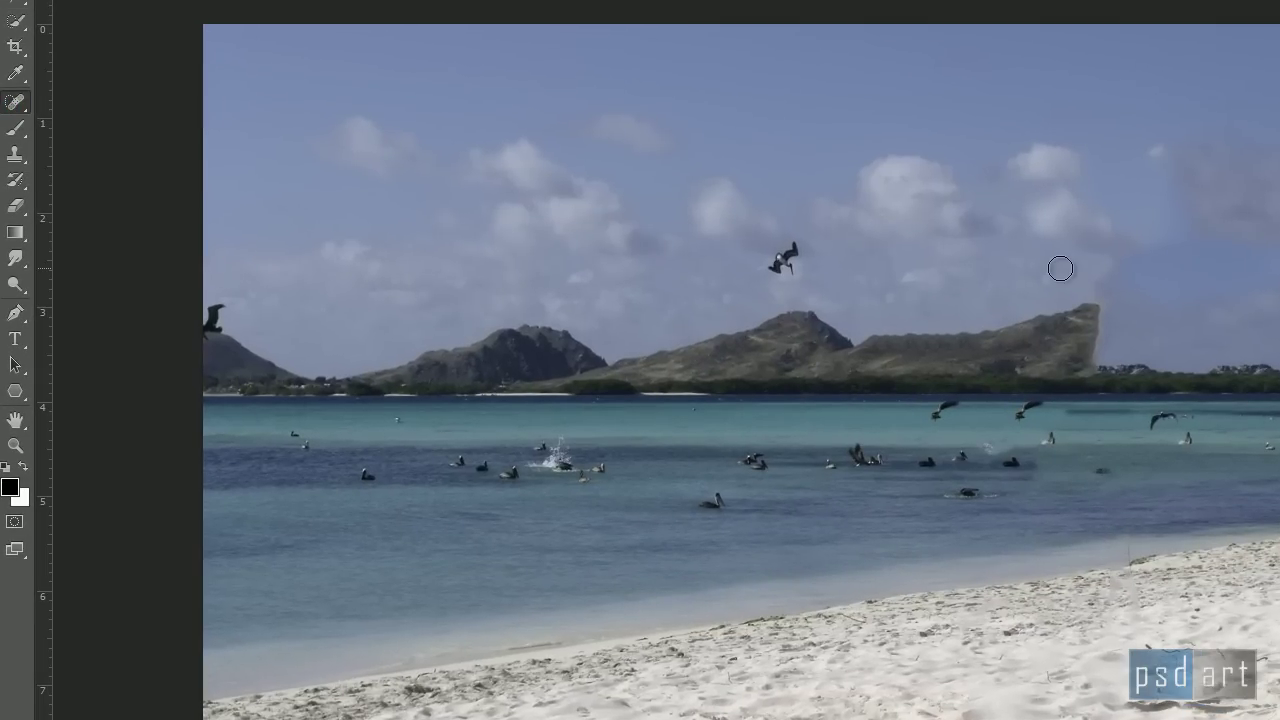
drag(1090, 306, 1100, 358)
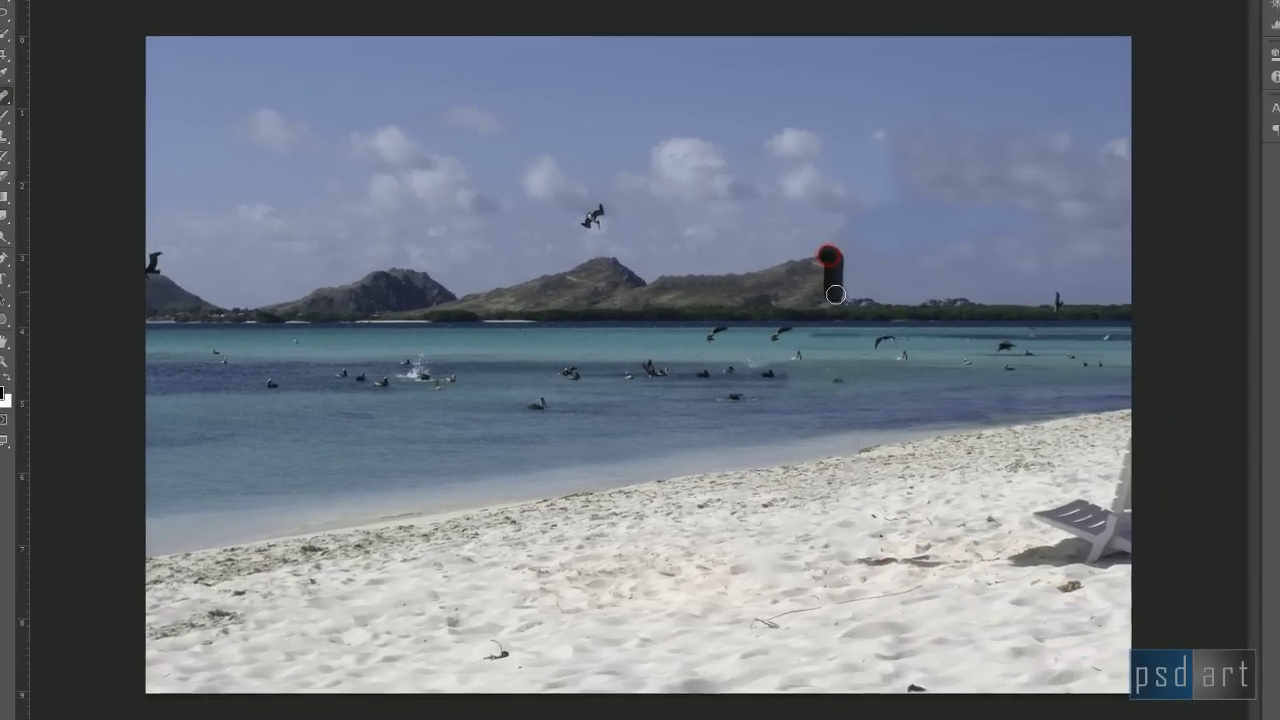
mouse_move(835, 294)
mouse_down()
mouse_move(803, 258)
mouse_move(830, 292)
mouse_up()
Heal the small flaws near the rock's peak and two shoreline blemishes
click(811, 263)
click(797, 262)
click(806, 259)
click(859, 442)
click(875, 452)
Spot-heal the stick and thin line out of the sand
drag(862, 563, 945, 561)
click(762, 624)
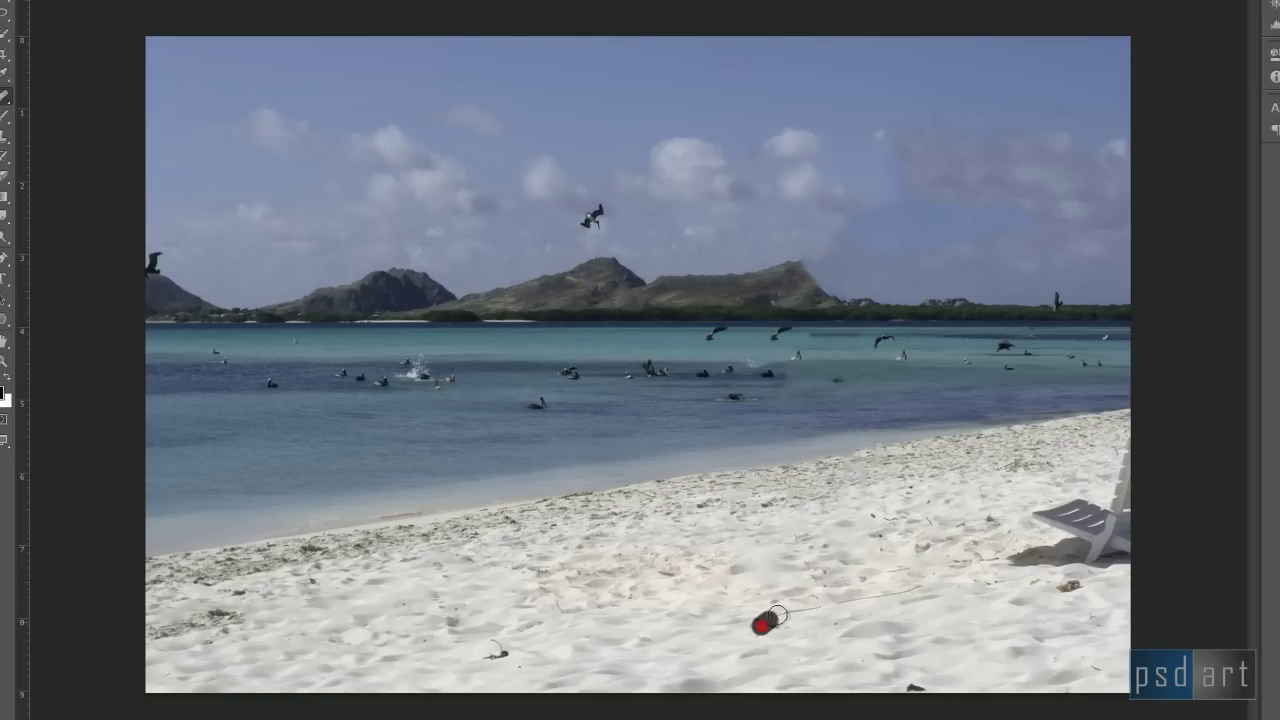
drag(778, 616, 920, 590)
drag(733, 572, 790, 563)
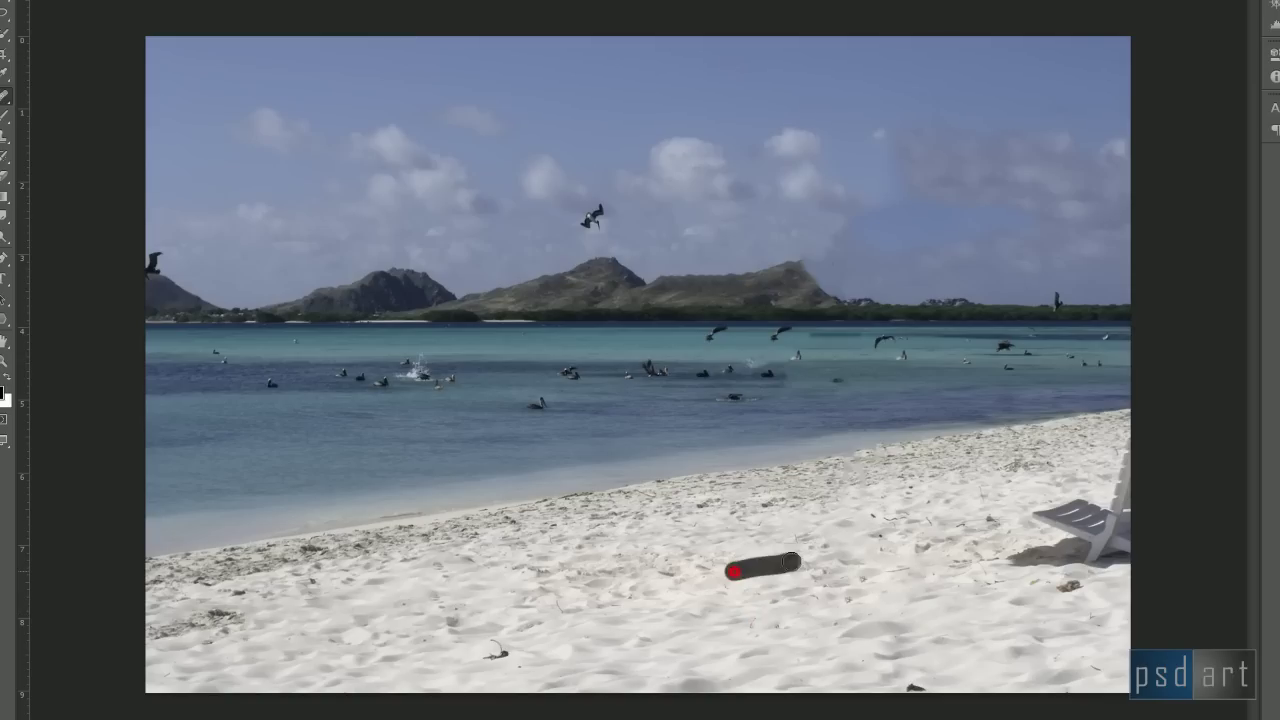
Spot-heal the birds on the water, the white beach chair and small sand debris
drag(822, 338, 857, 336)
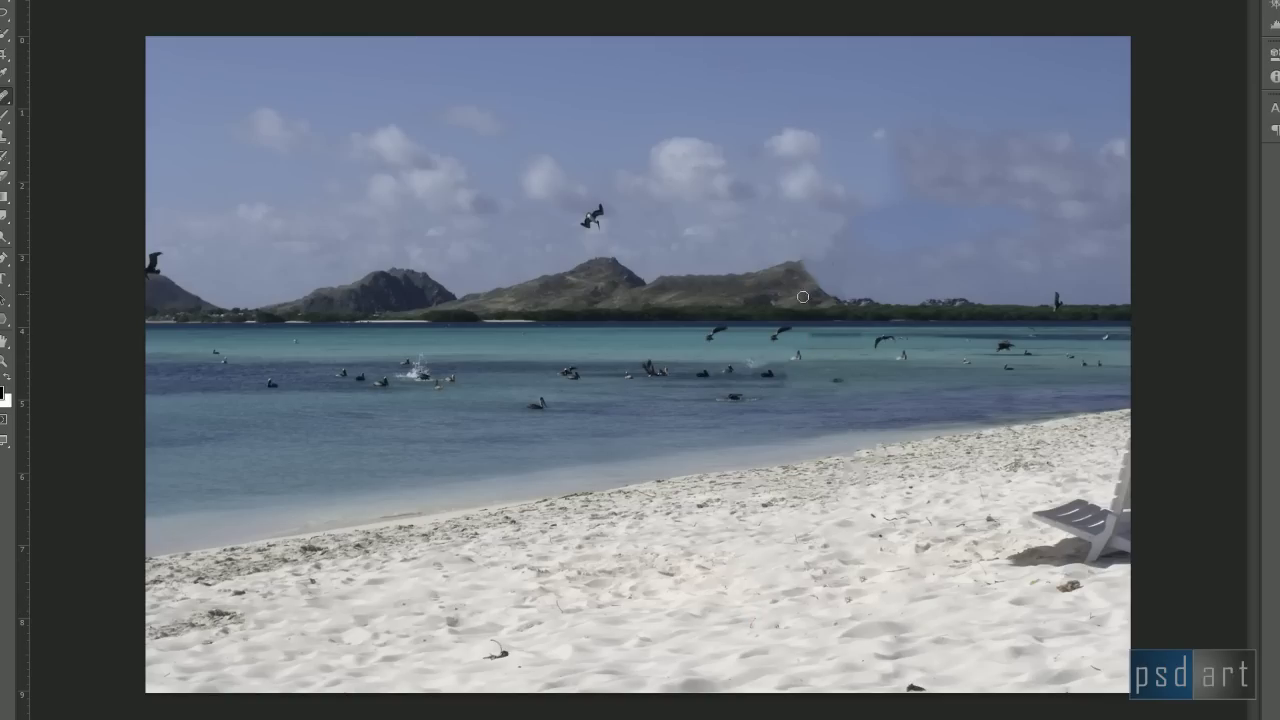
drag(812, 335, 862, 337)
drag(745, 365, 778, 362)
click(795, 357)
click(792, 357)
mouse_move(1118, 470)
mouse_down()
mouse_move(1092, 516)
mouse_move(1020, 554)
mouse_move(1106, 531)
mouse_up()
drag(1058, 583, 1078, 585)
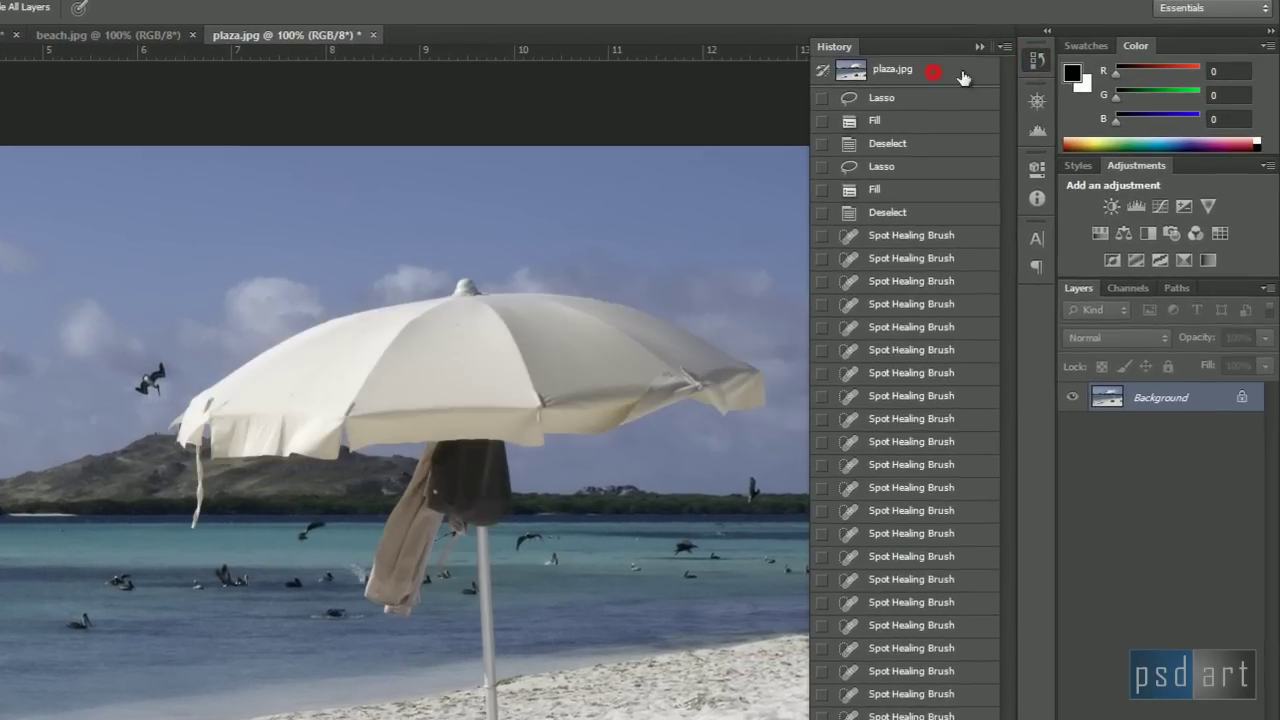
click(960, 72)
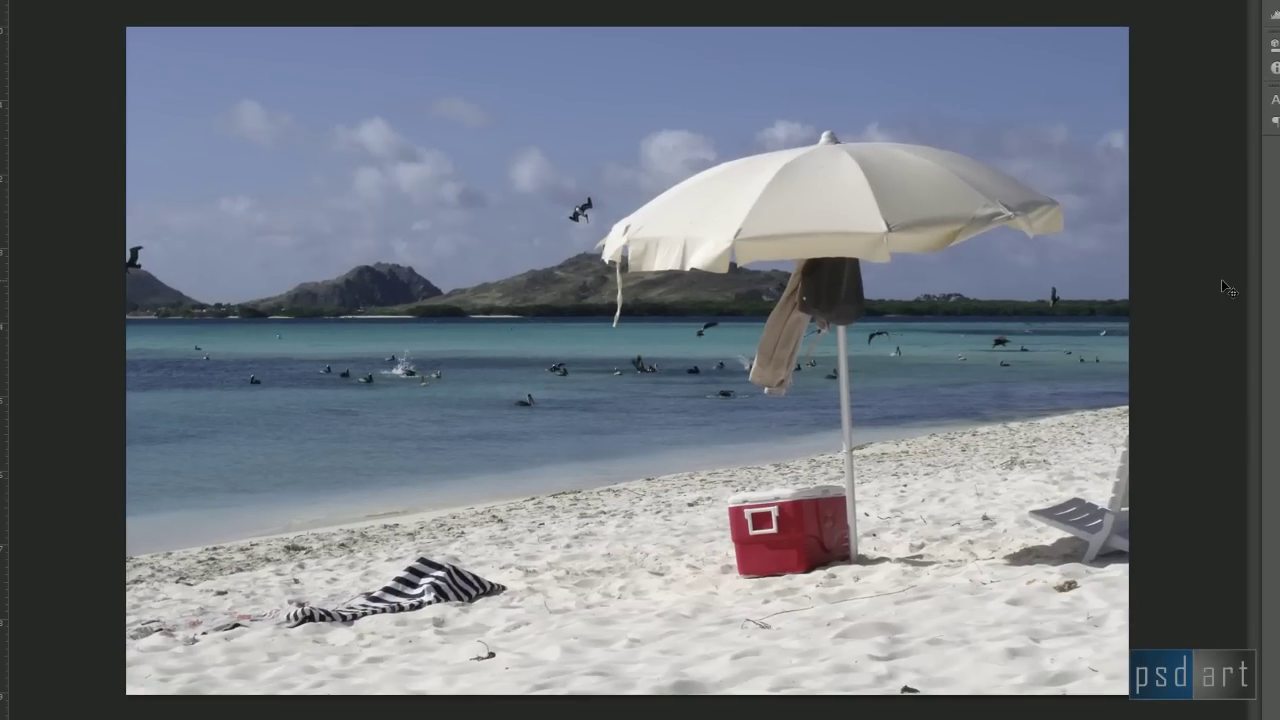